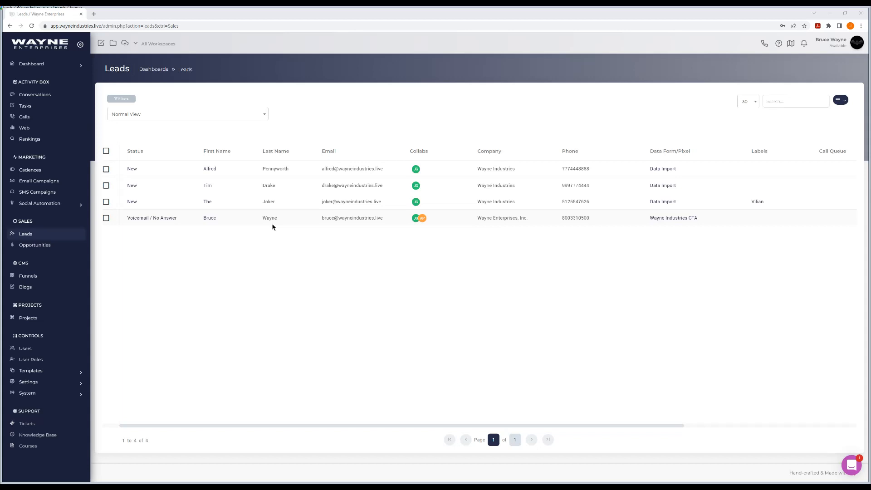
Step: Select all leads, start a bulk email, check which email templates are available, and close the email without sending
left_click(106, 151)
left_click(151, 153)
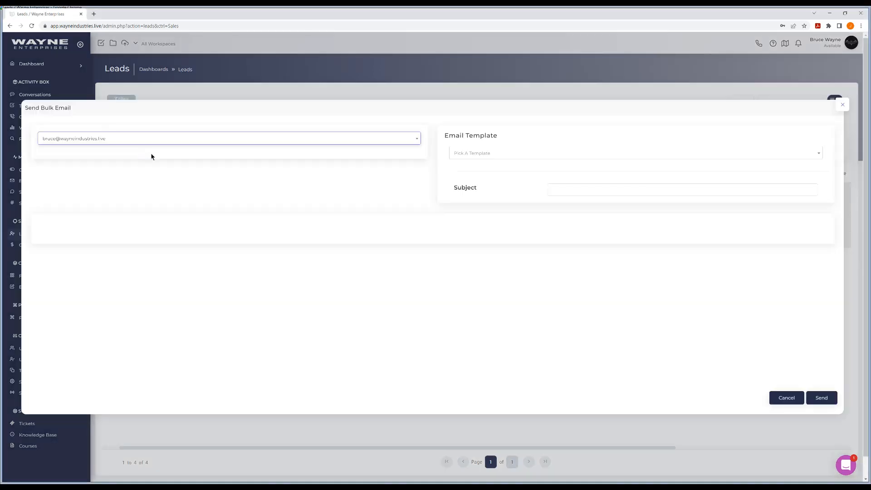
left_click(510, 154)
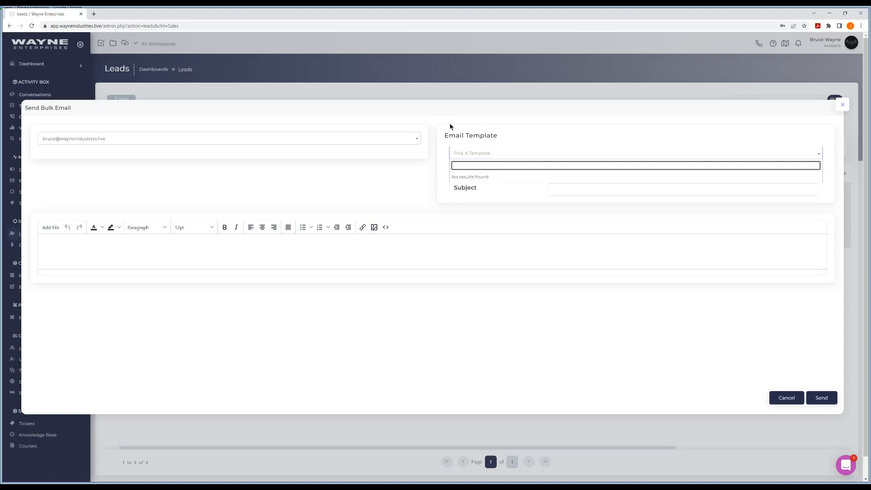
left_click(842, 106)
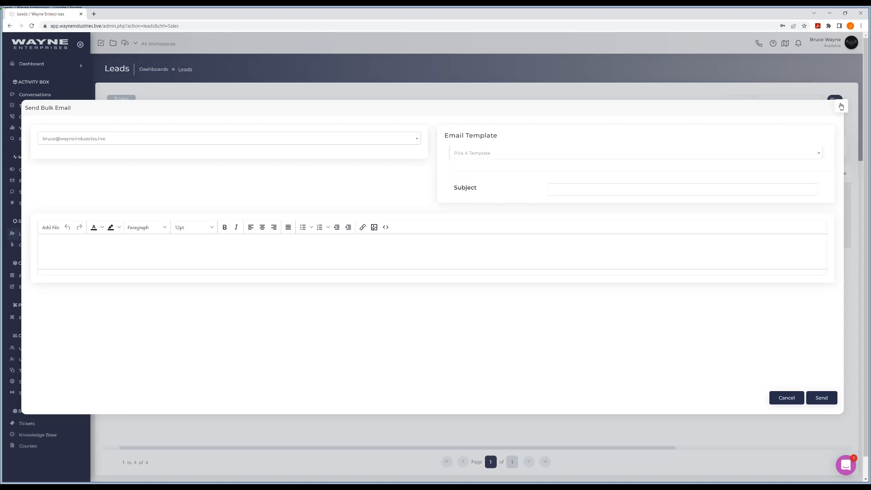
left_click(843, 105)
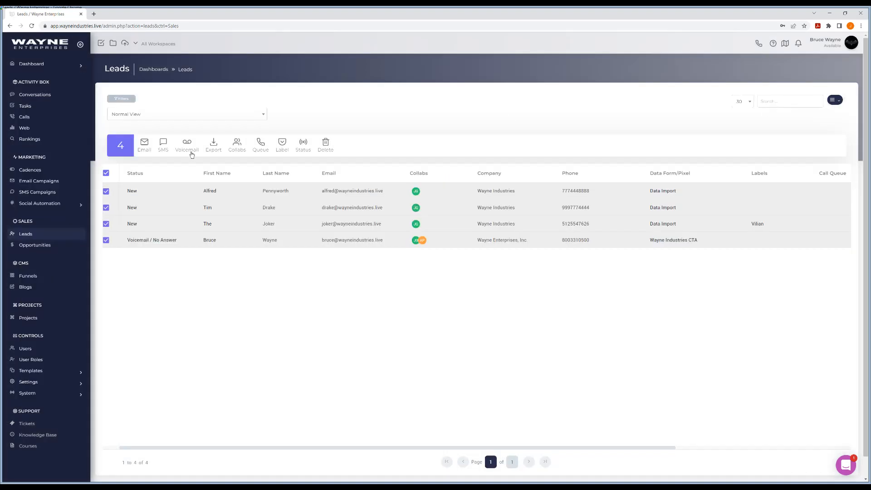
Step: Create an email template named "First Email Template" and open it for editing
left_click(32, 370)
scroll(33, 351, "down", 1)
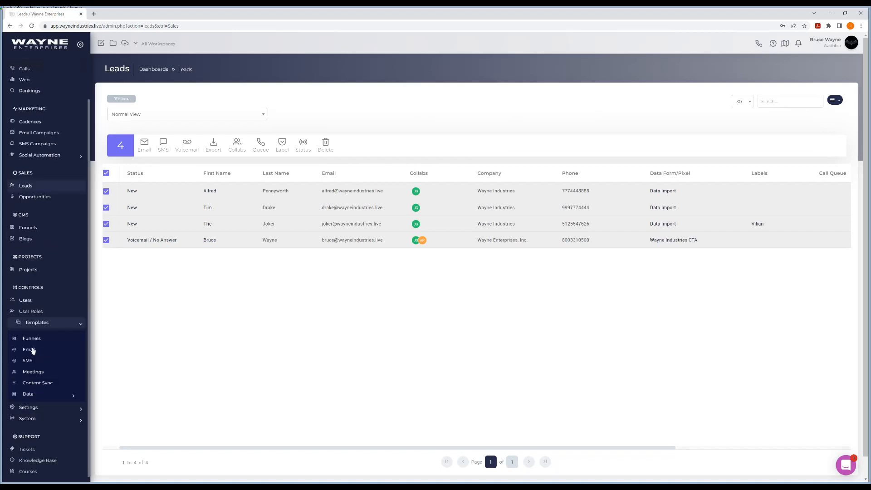
left_click(32, 349)
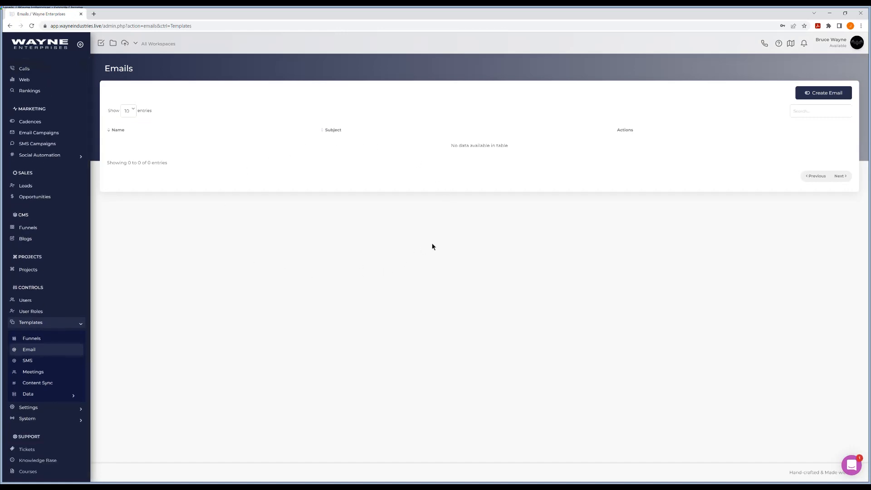
left_click(827, 95)
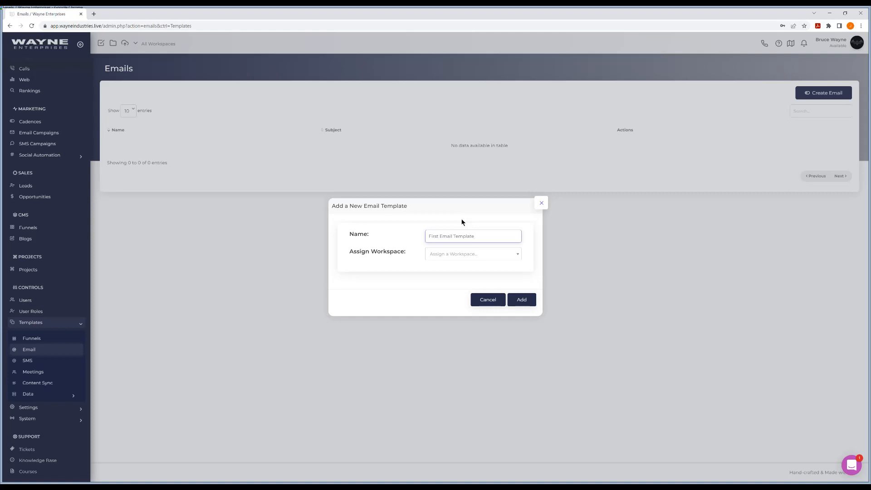
left_click(530, 301)
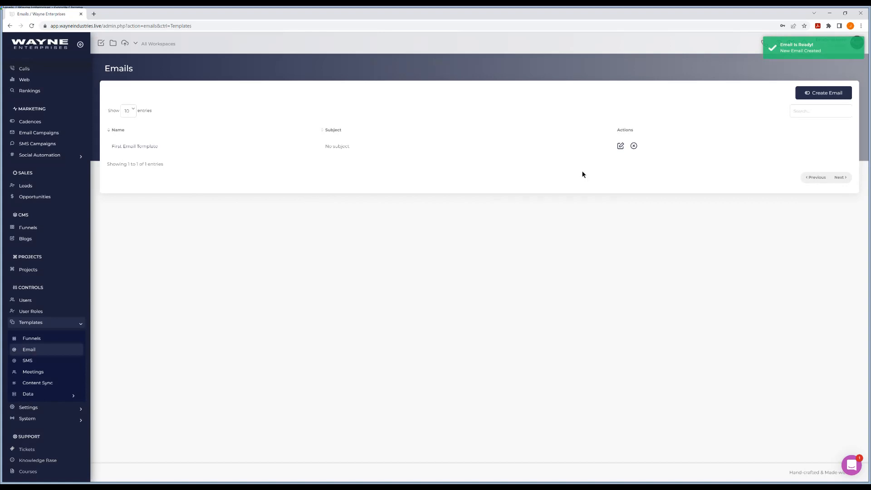
left_click(130, 148)
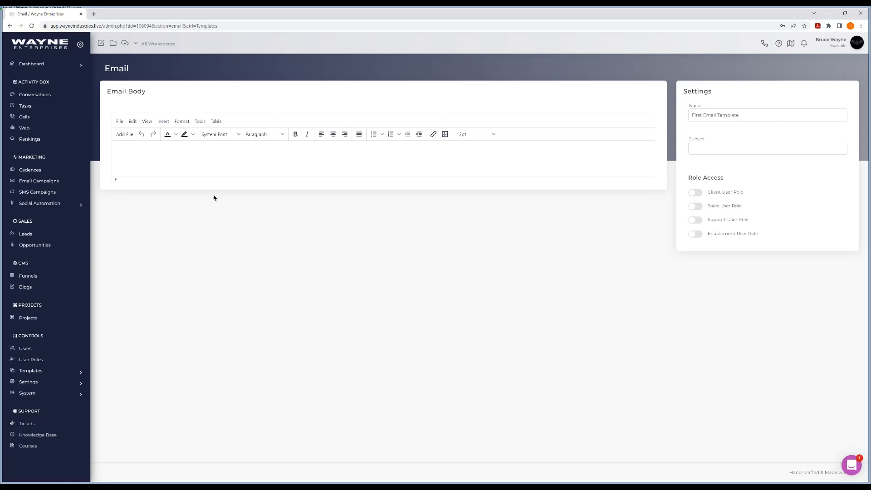
Step: View the source code editor for the template's email body and close it without adding code
left_click(200, 122)
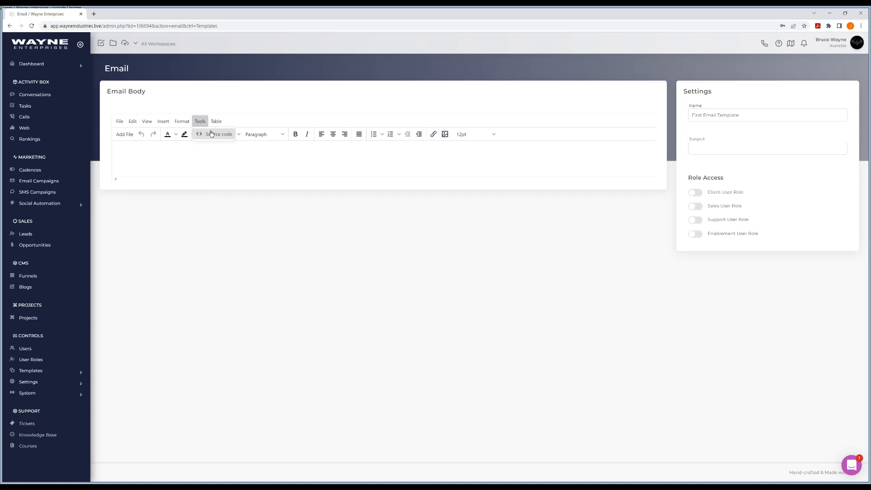
left_click(216, 137)
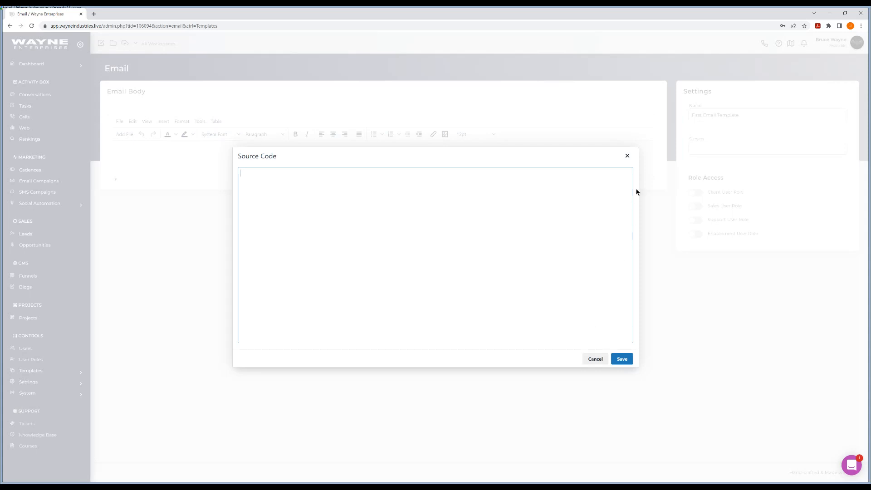
left_click(627, 156)
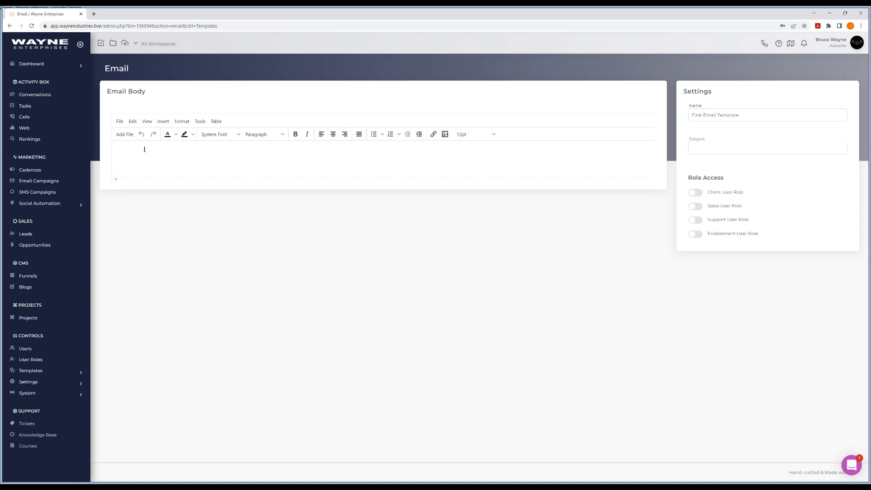
Step: Write the email body as "{{First Name}},", "Just checking my frist email template!" and "{{Signature}}" on separate lines, and enable Support User Role access
type("{{First")
type("Name}},")
key("Return")
key("Return")
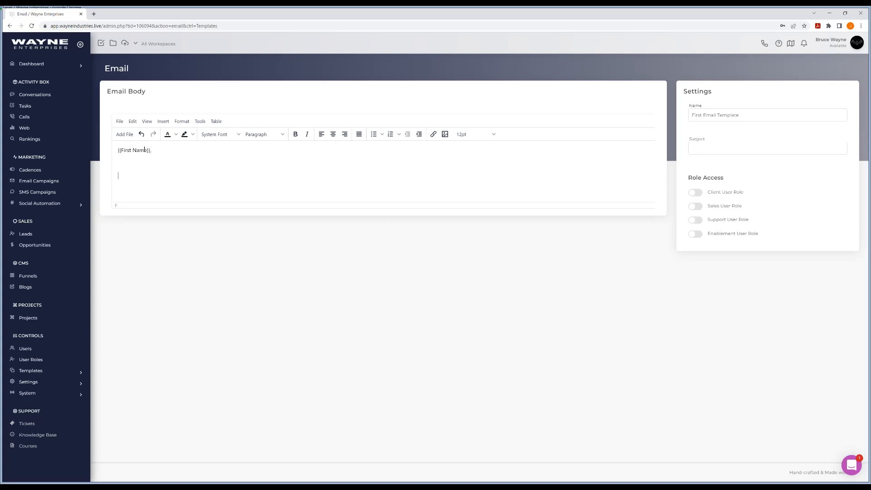
key("BackSpace")
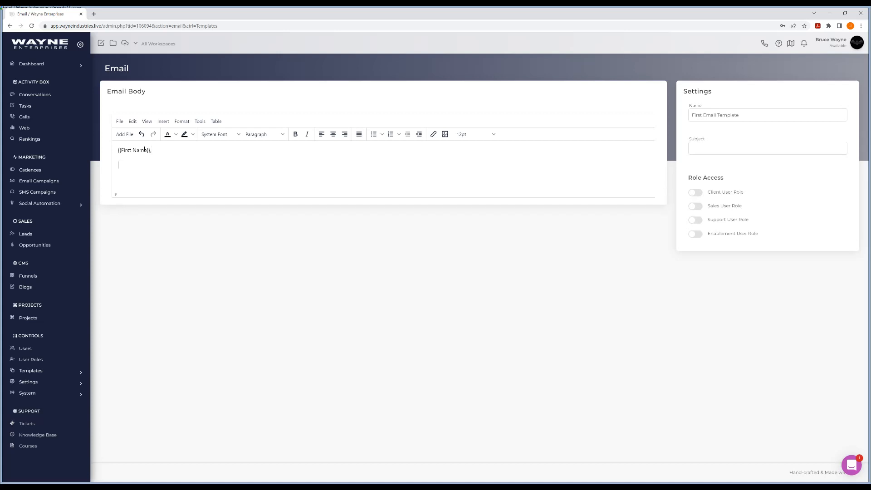
type("Just checking my frist email template!")
key("Return")
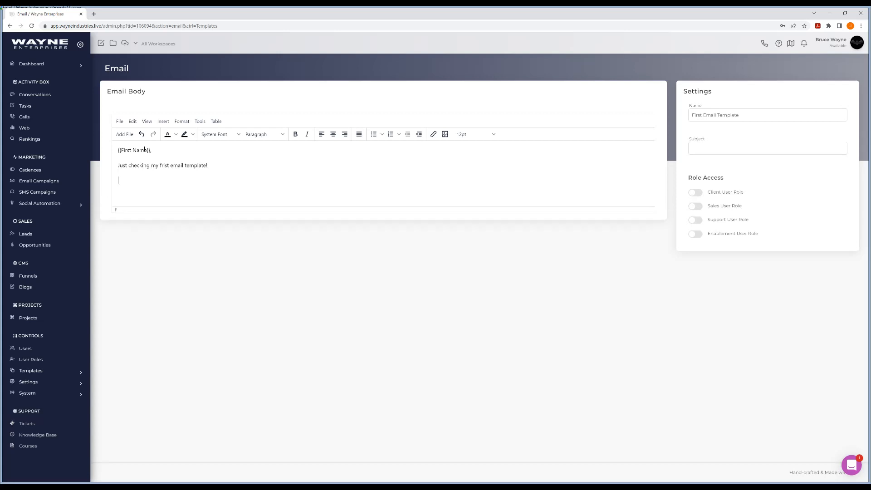
type("{{Signature}}")
left_click(695, 220)
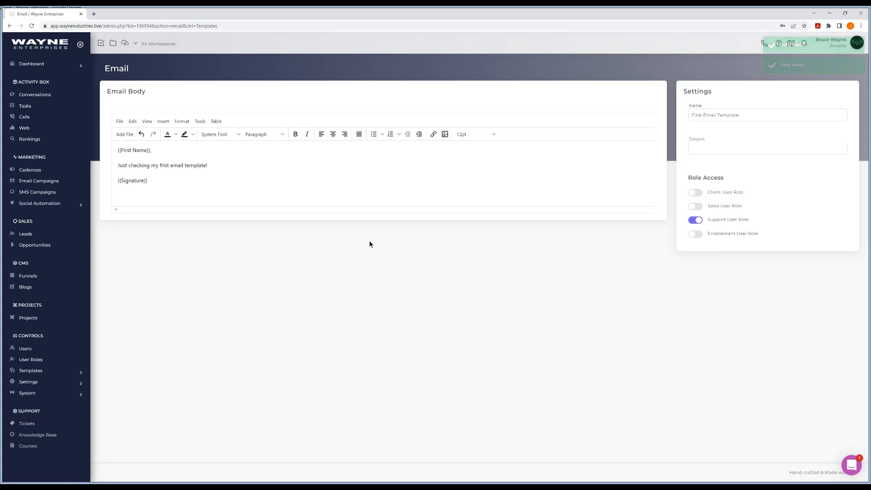
Step: Preview First Email Template in a bulk email addressed to all leads, and close it without sending
left_click(31, 235)
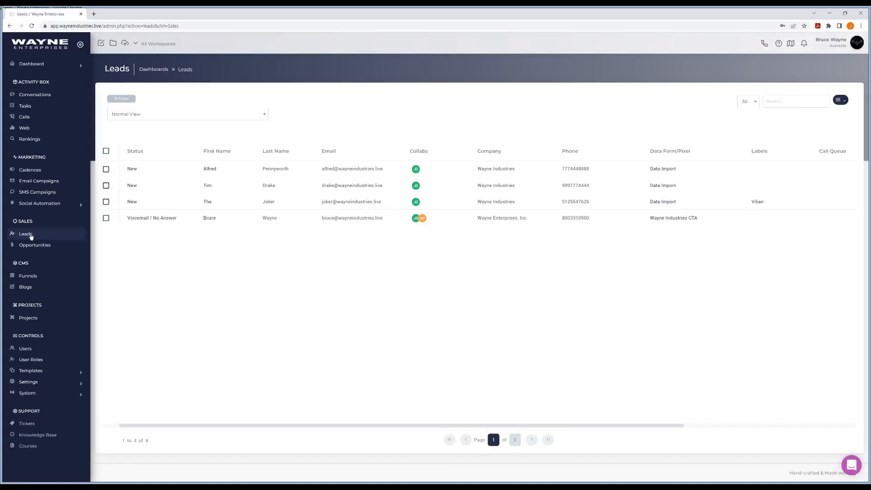
left_click(105, 152)
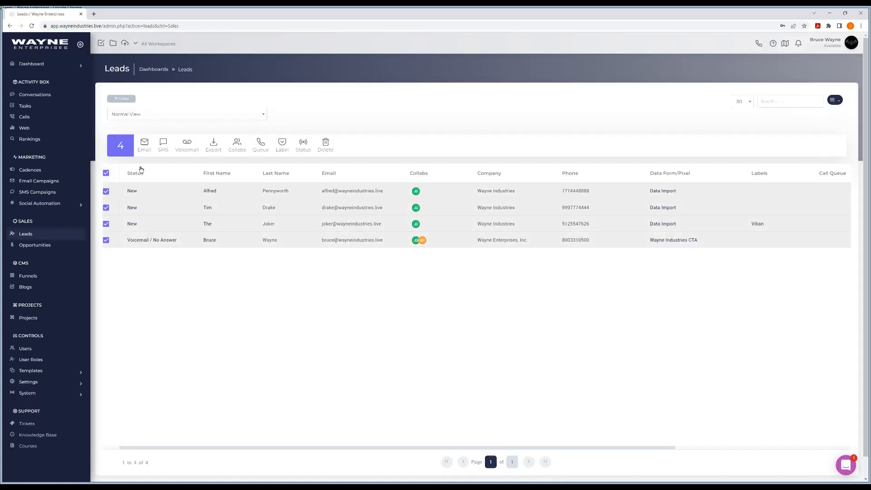
left_click(144, 143)
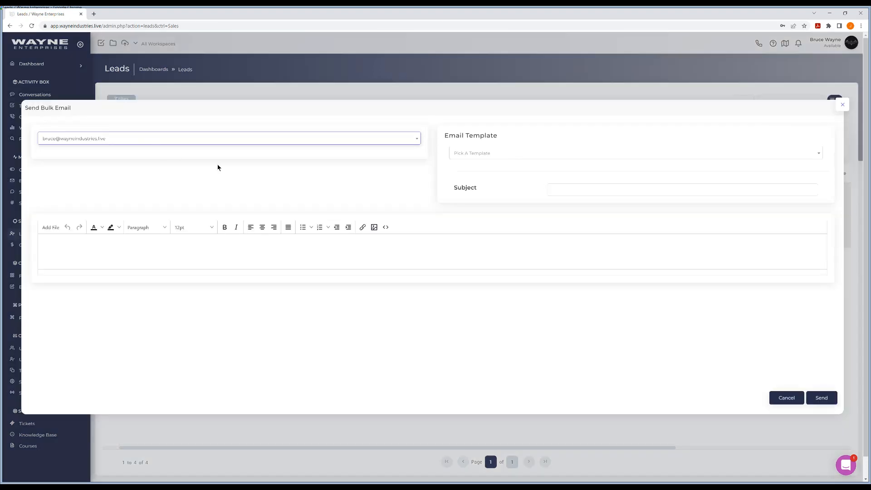
left_click(505, 154)
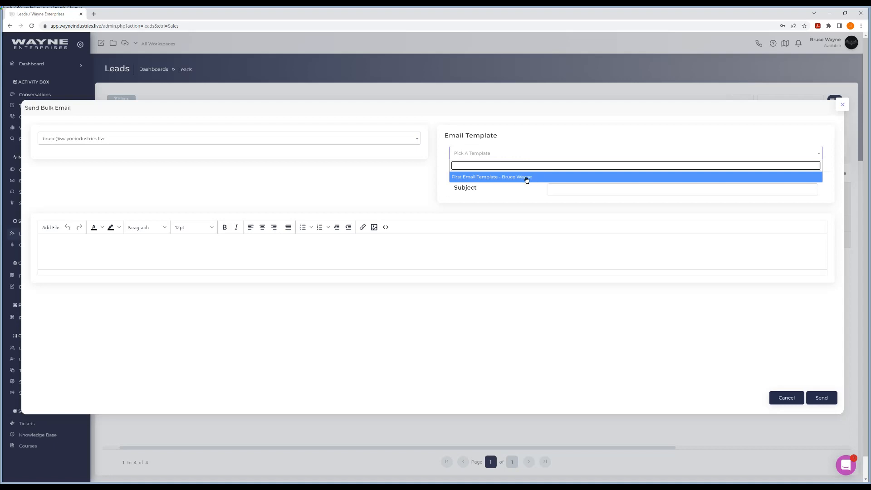
left_click(503, 181)
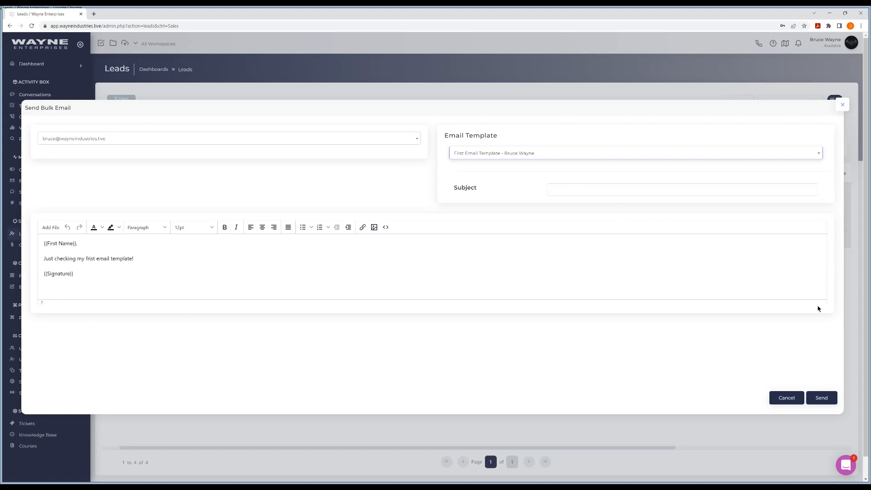
left_click(843, 104)
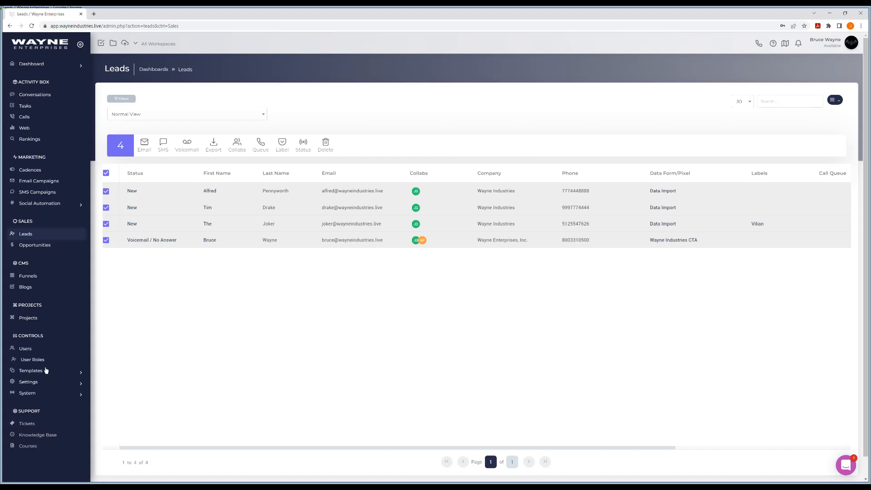
Step: Reopen First Email Template and set its subject to "{{First Name}}, did you get this?"
left_click(45, 371)
scroll(37, 367, "down", 1)
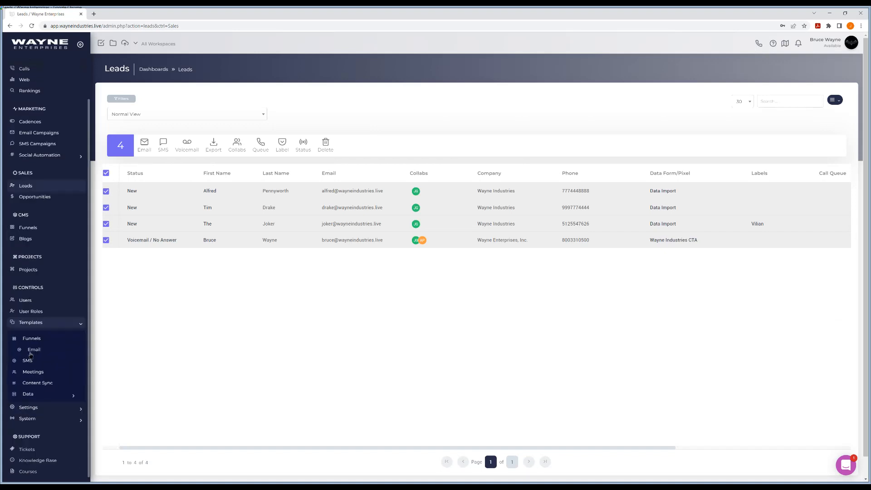
left_click(29, 350)
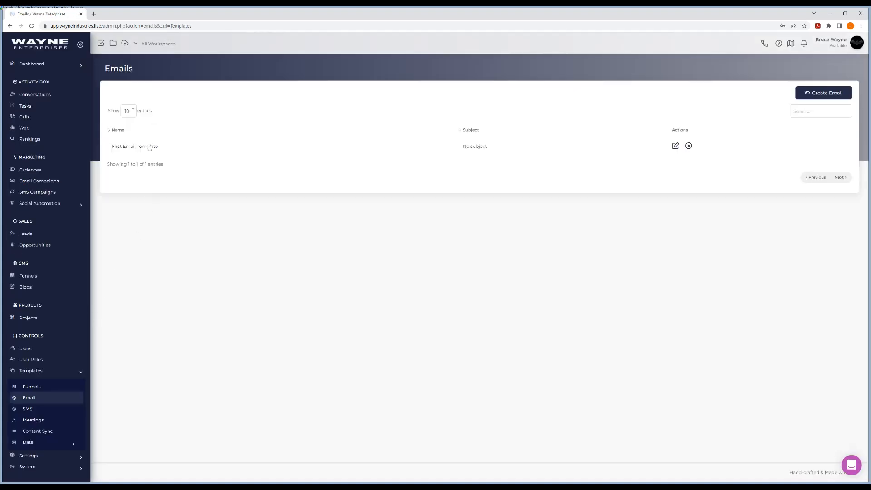
left_click(147, 147)
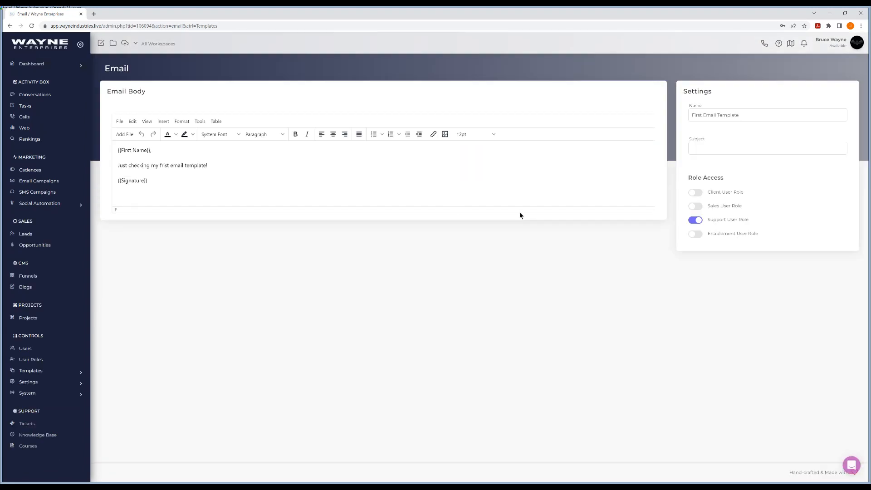
left_click(705, 148)
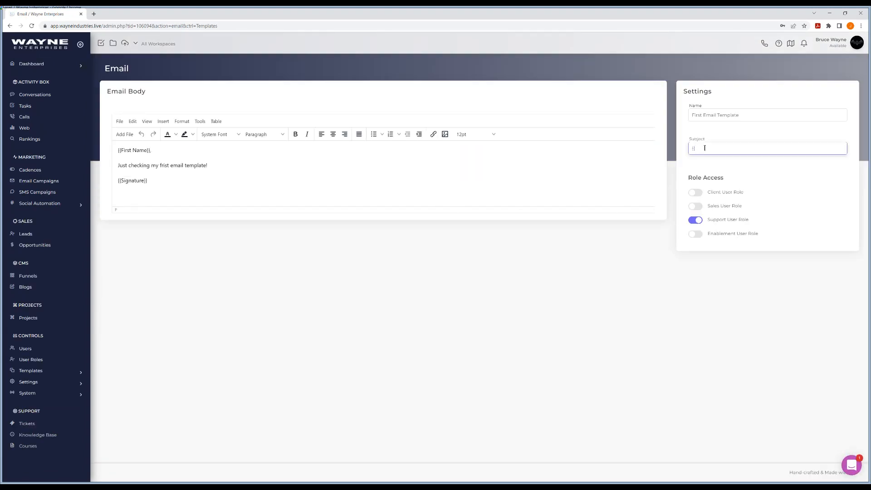
type("{{First Name")
key("BackSpace")
key("BackSpace")
type("did you ge")
left_click(394, 263)
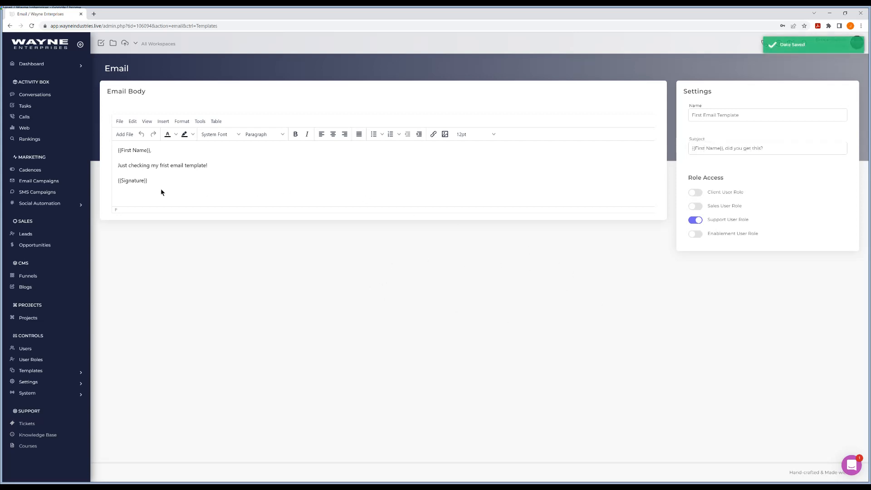
Step: Send a bulk email based on First Email Template to only the lead with the Voicemail / No Answer status
left_click(32, 234)
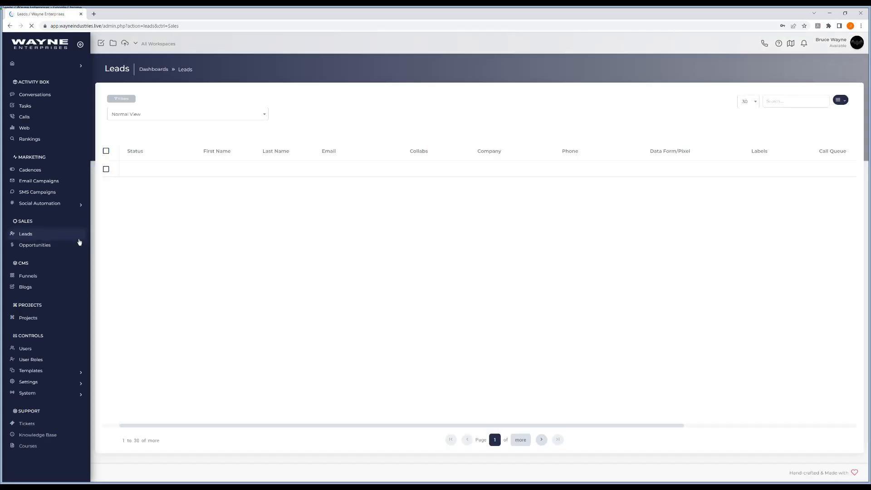
left_click(107, 218)
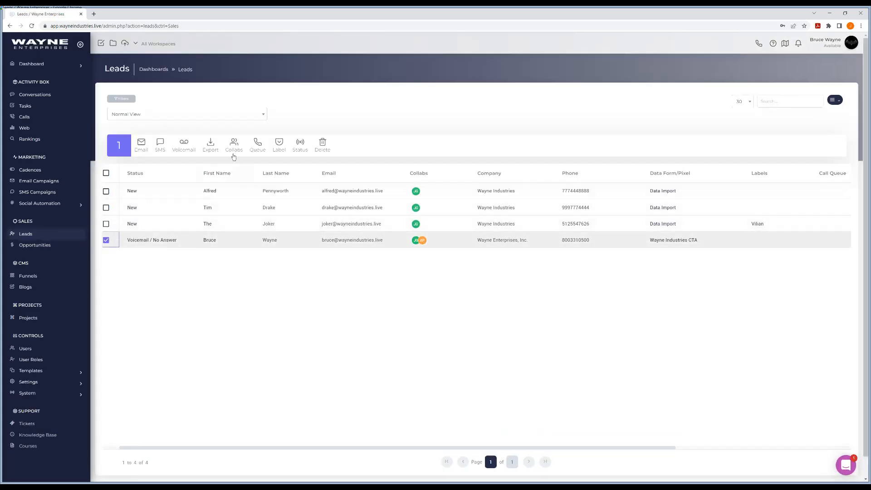
left_click(142, 143)
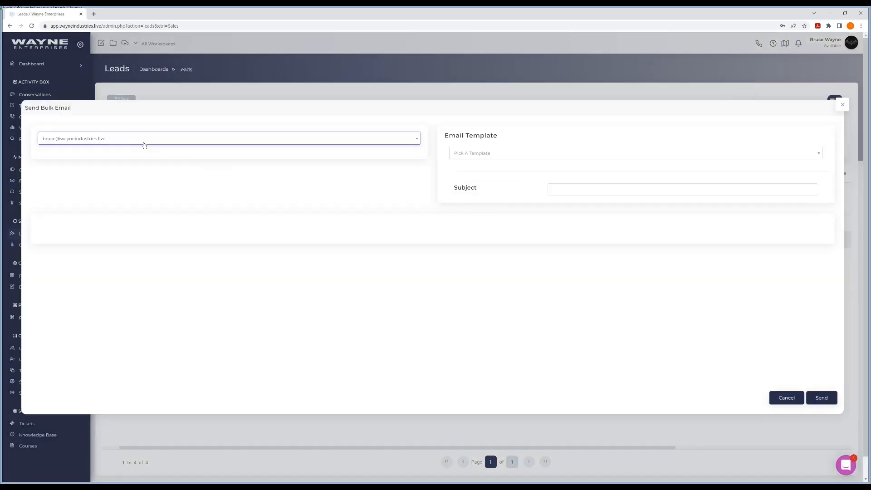
left_click(521, 156)
left_click(512, 178)
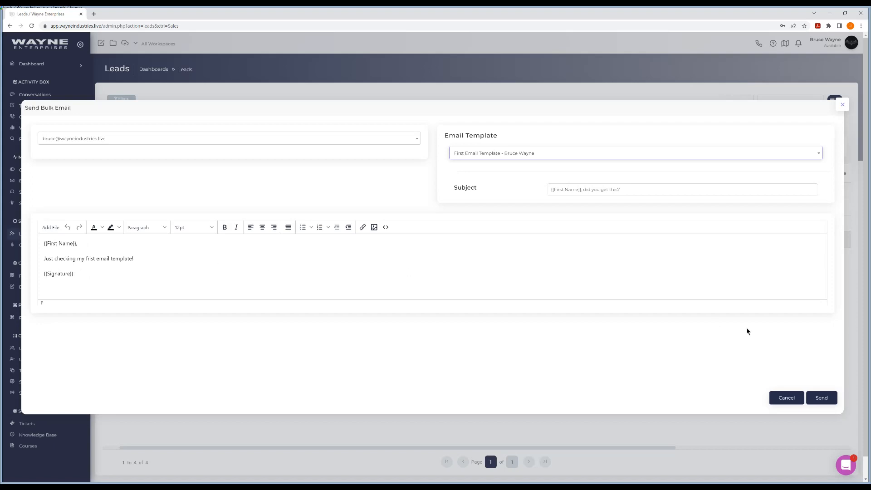
left_click(826, 400)
left_click(842, 105)
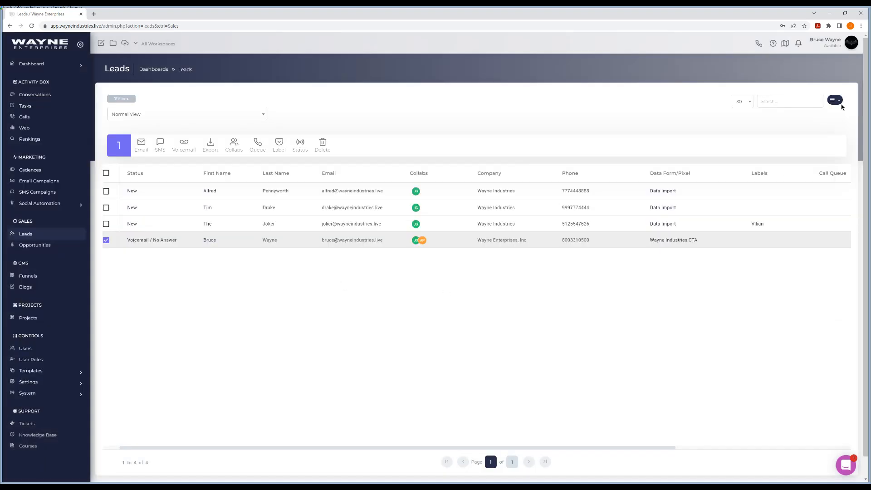
Step: Open the details of the Voicemail / No Answer lead and start an individual email using First Email Template
left_click(207, 243)
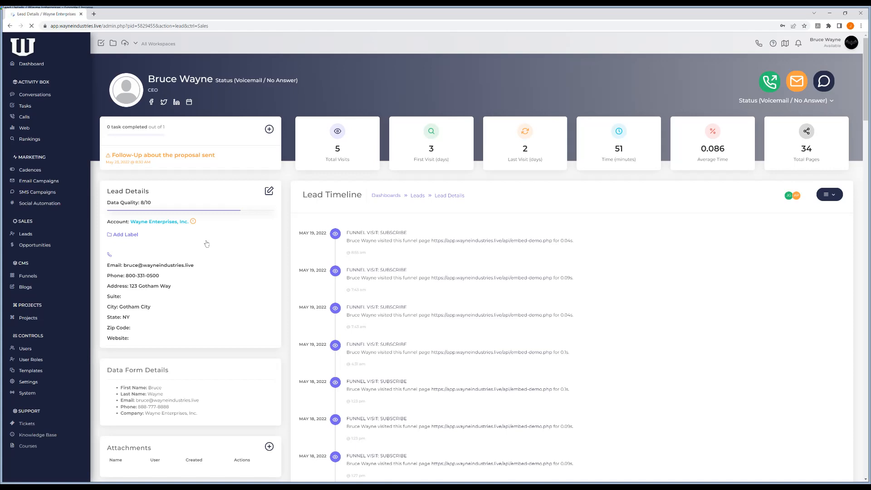
left_click(799, 83)
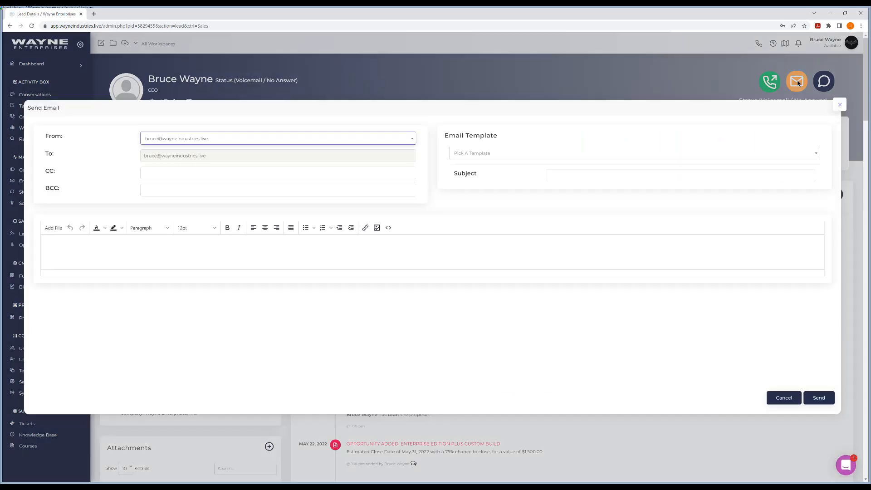
left_click(475, 154)
left_click(480, 176)
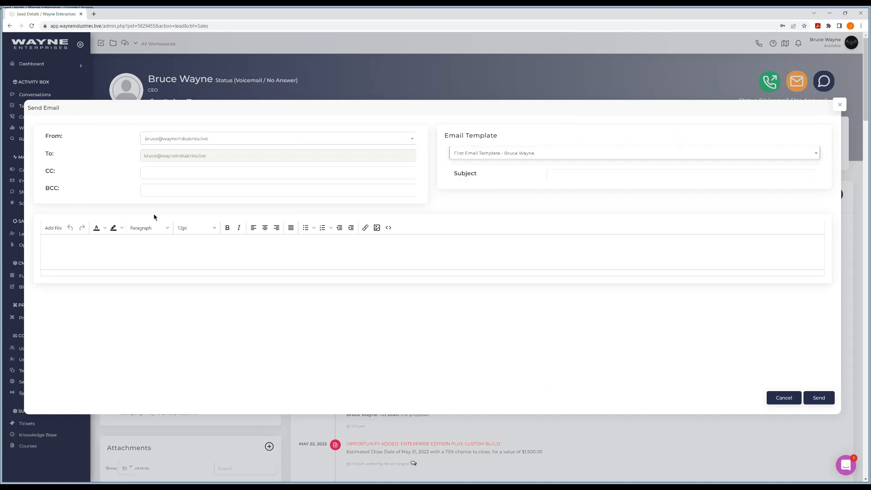
Step: Send the individual email based on First Email Template to the lead, and refresh the lead's timeline
left_click(484, 201)
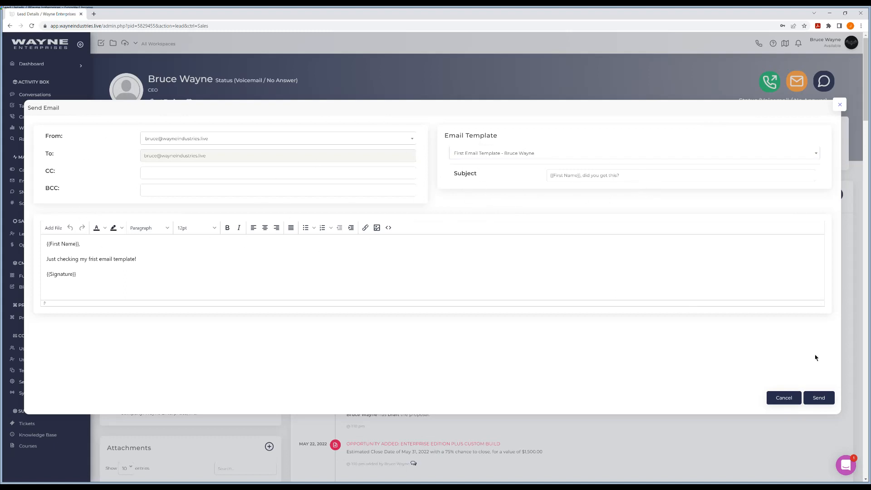
left_click(825, 398)
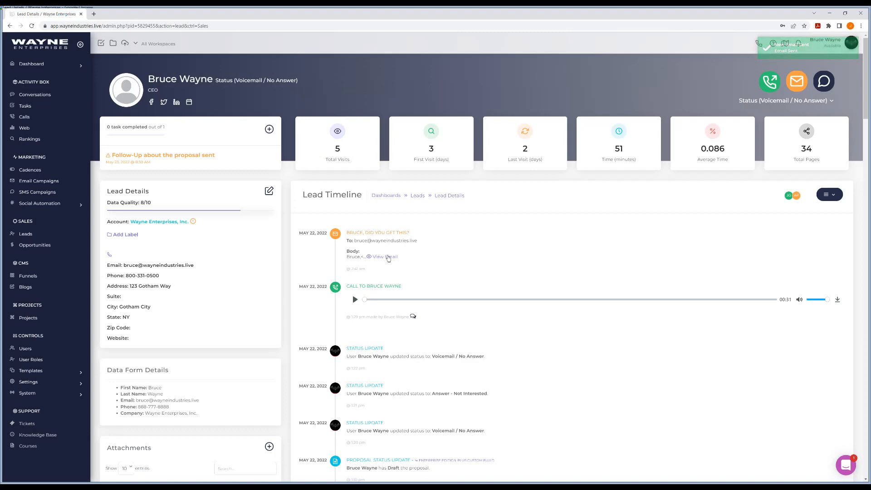
left_click(32, 26)
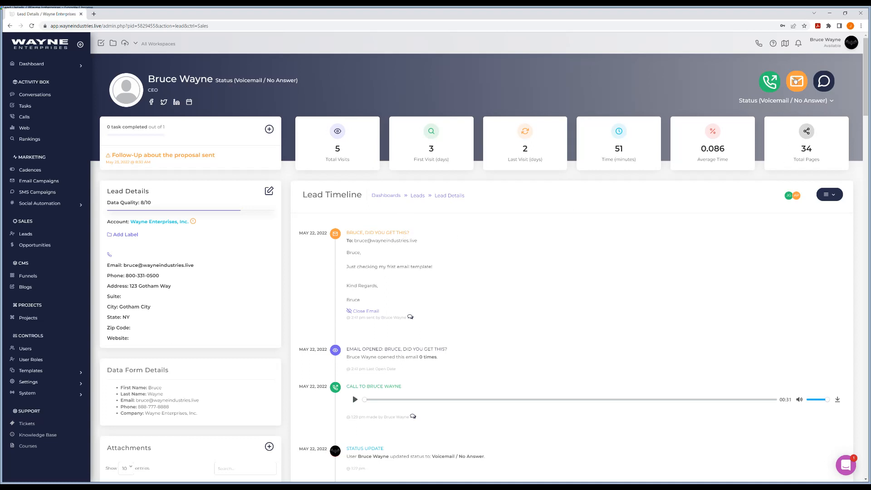
Step: Check the templates offered in another individual email to the same lead, and close it without sending
left_click(796, 81)
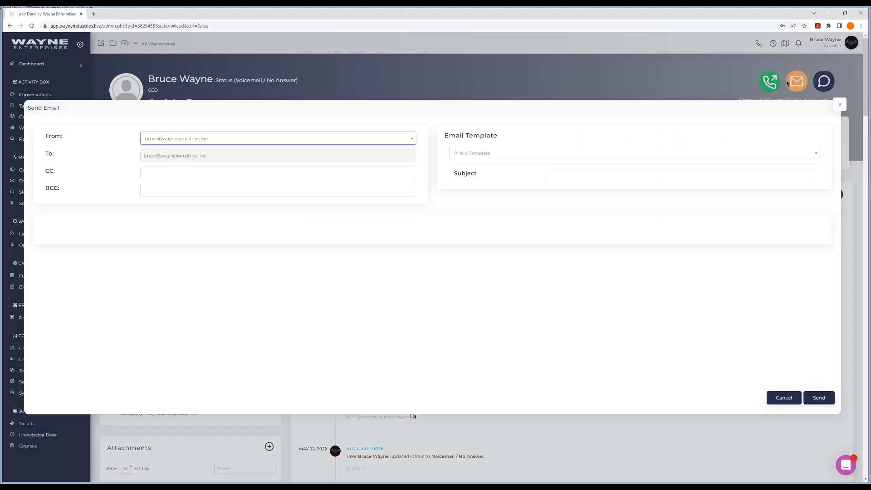
left_click(477, 154)
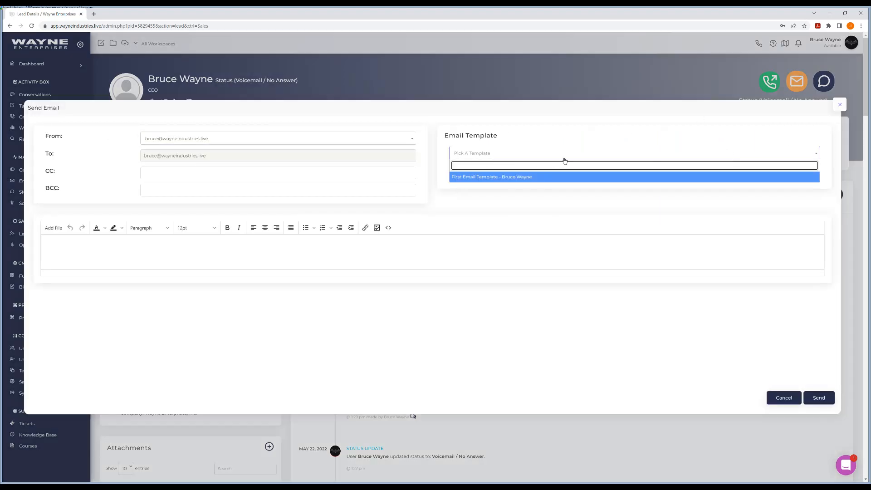
left_click(839, 105)
Step: Log in as the user with the Support User Role and open the lead whose status is Third Option Here
left_click(28, 349)
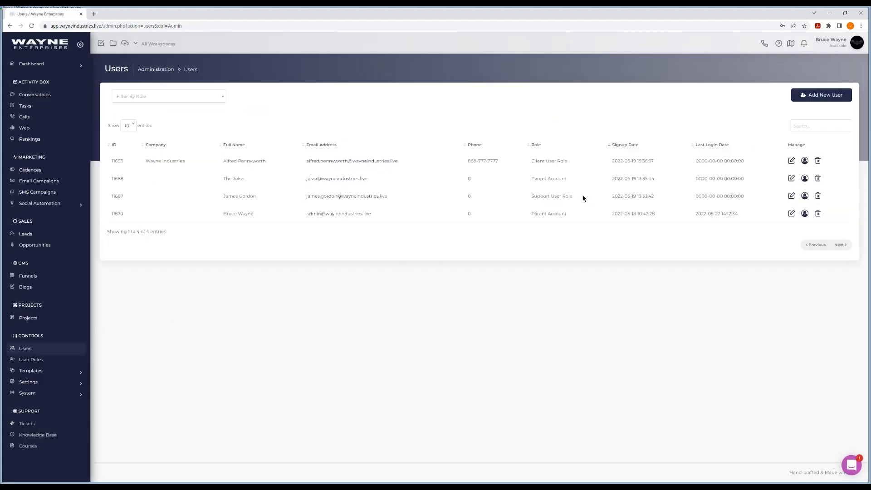
left_click(328, 200)
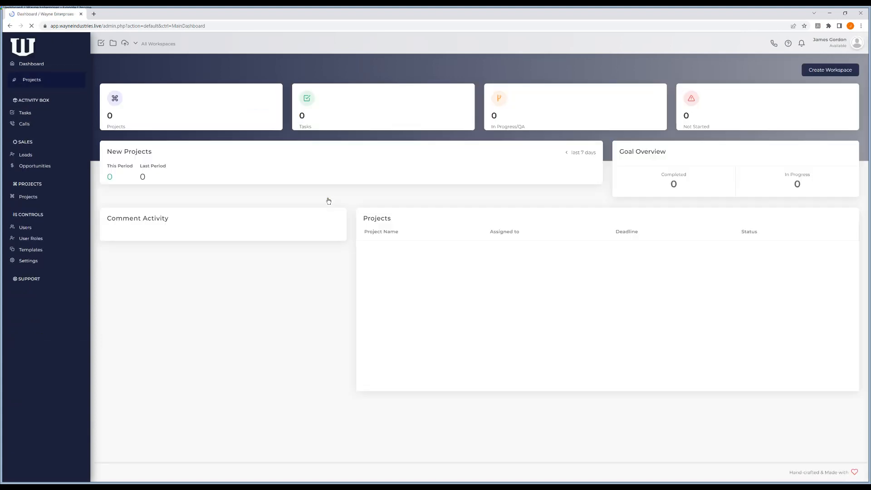
left_click(37, 155)
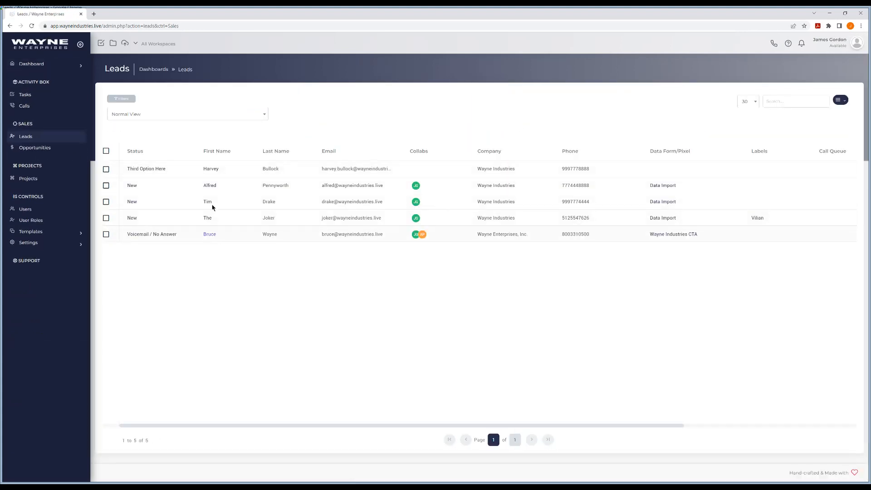
left_click(211, 170)
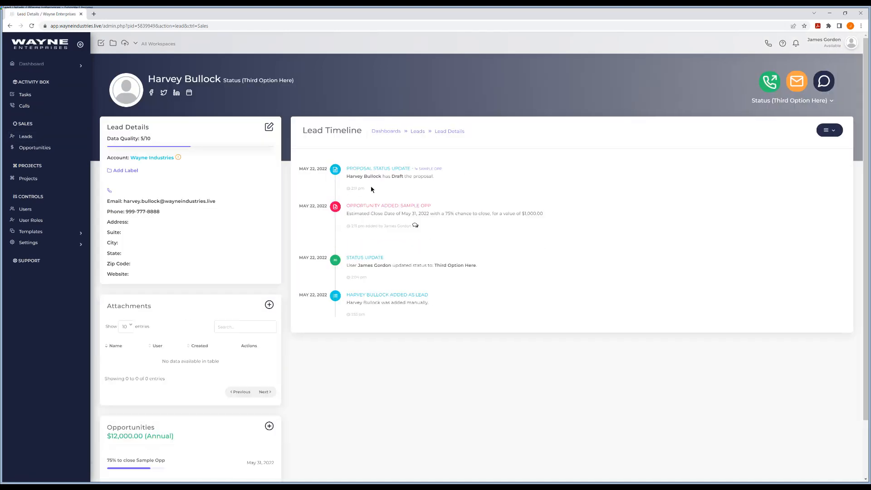
Step: Preview First Email Template in an individual email to the Third Option Here lead, and close it without sending
left_click(795, 85)
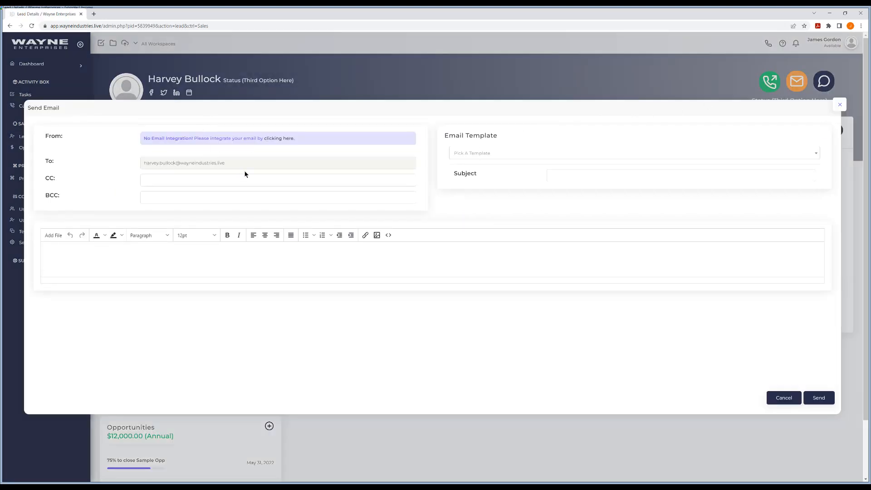
left_click(492, 157)
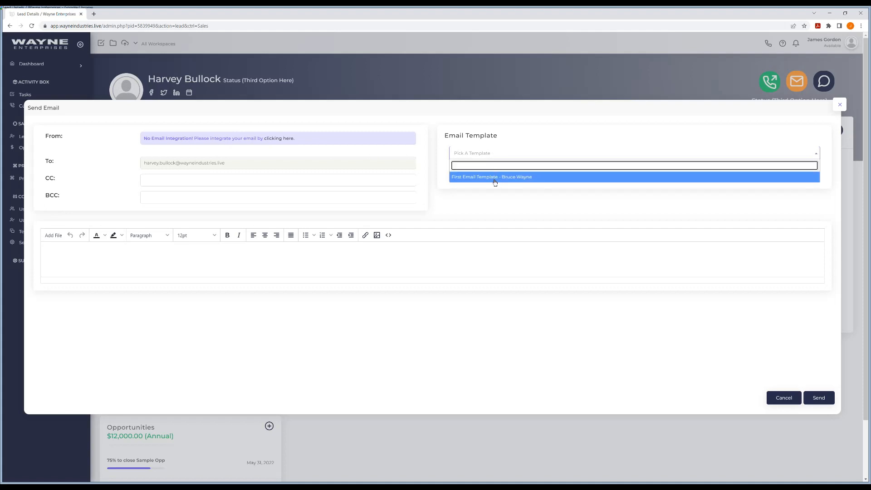
left_click(495, 177)
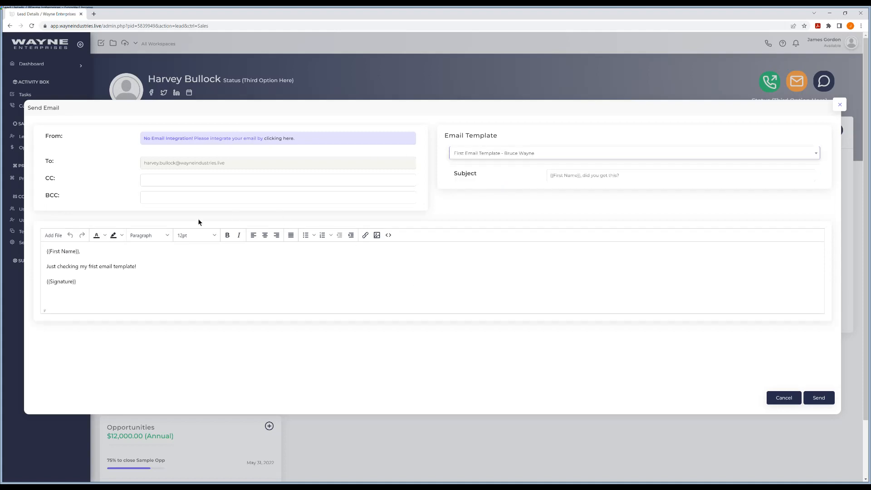
left_click(840, 107)
Step: Switch back to the administrator account and start adding a new email template
left_click(851, 43)
left_click(842, 71)
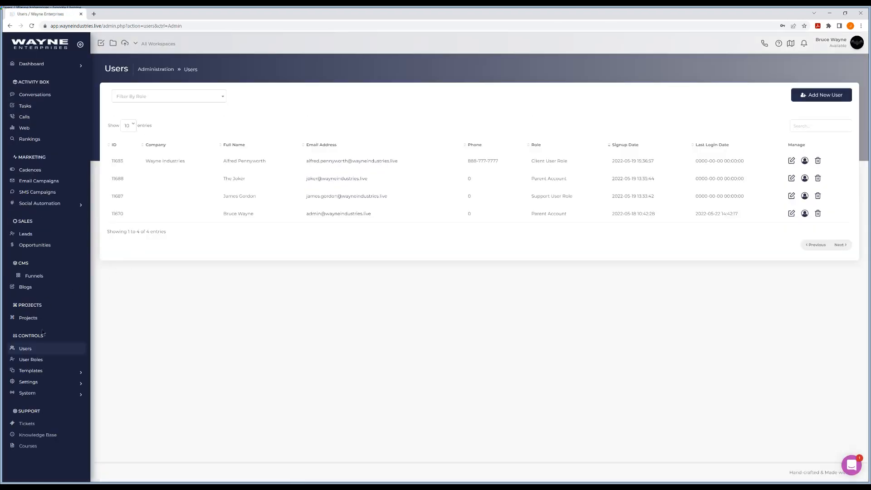
left_click(41, 371)
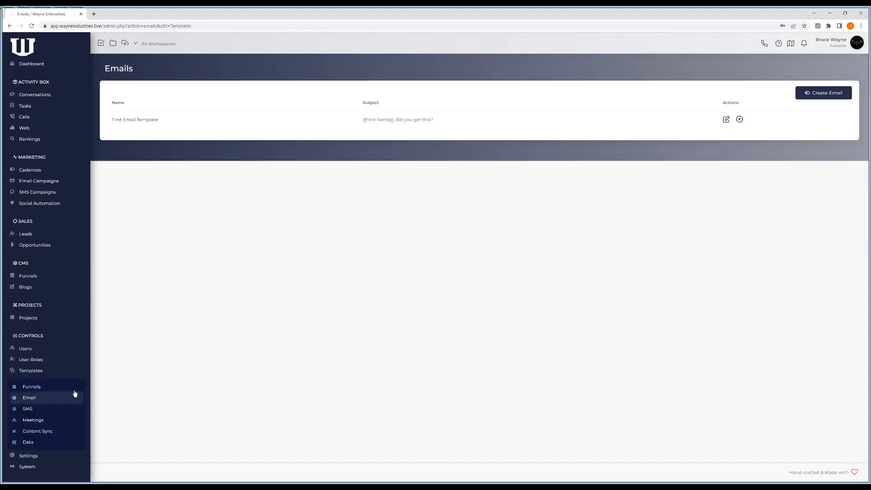
left_click(815, 94)
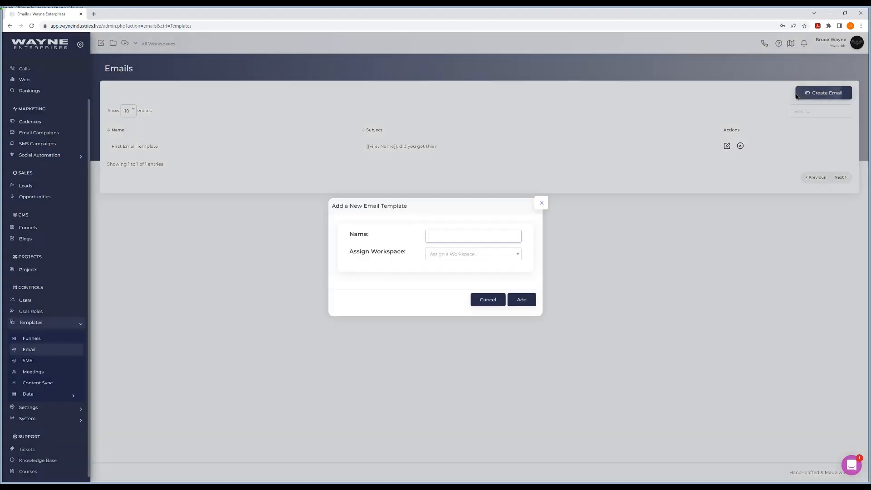